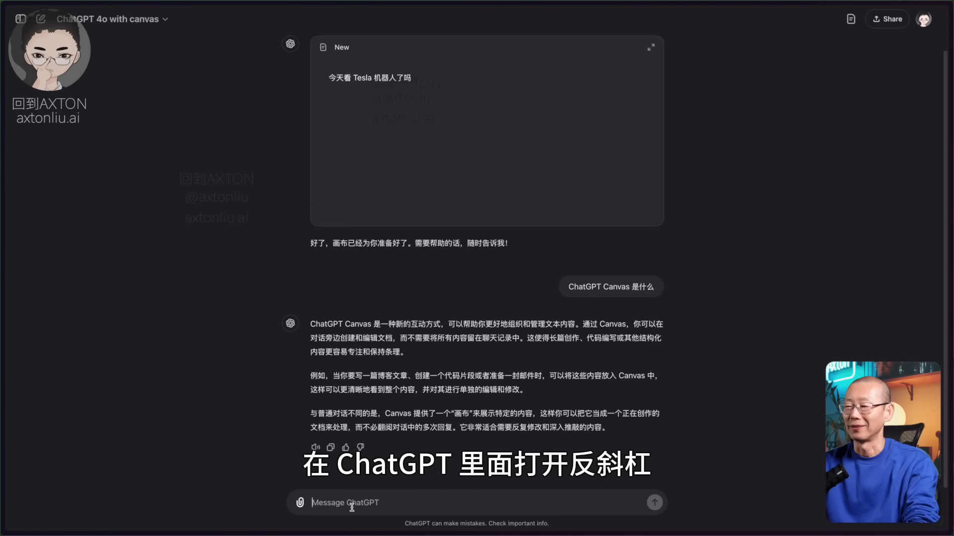
Submit a web Search request reading "Tesla 的 We Robot 相关新闻，并据此撰写一篇博客文章"
text(/)
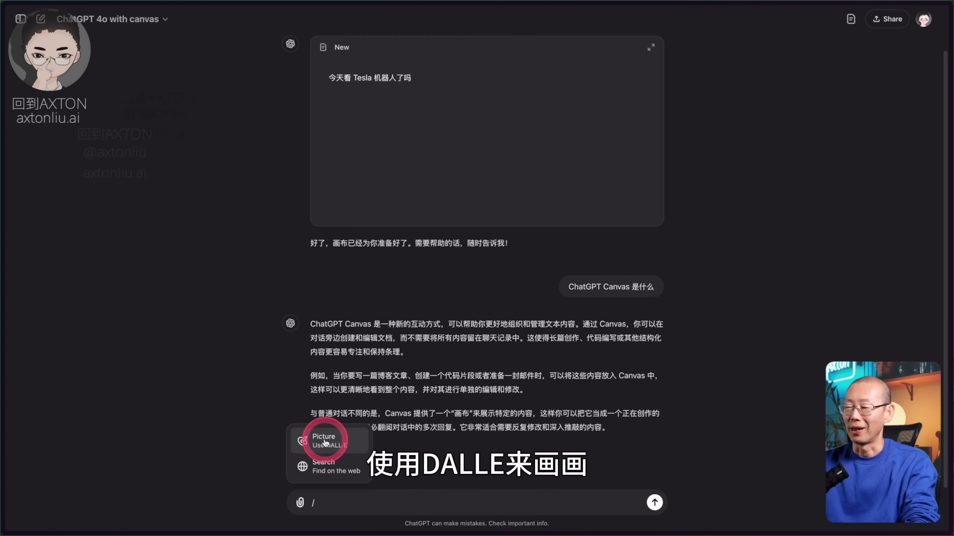
click(332, 470)
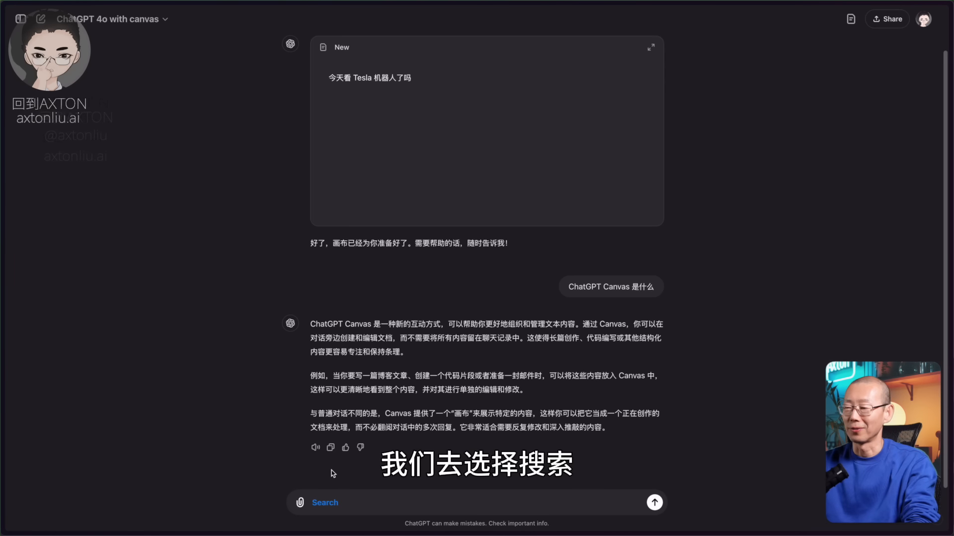
text(Tesla 的 We Robot 相关新闻，并据此撰写一篇博客文章)
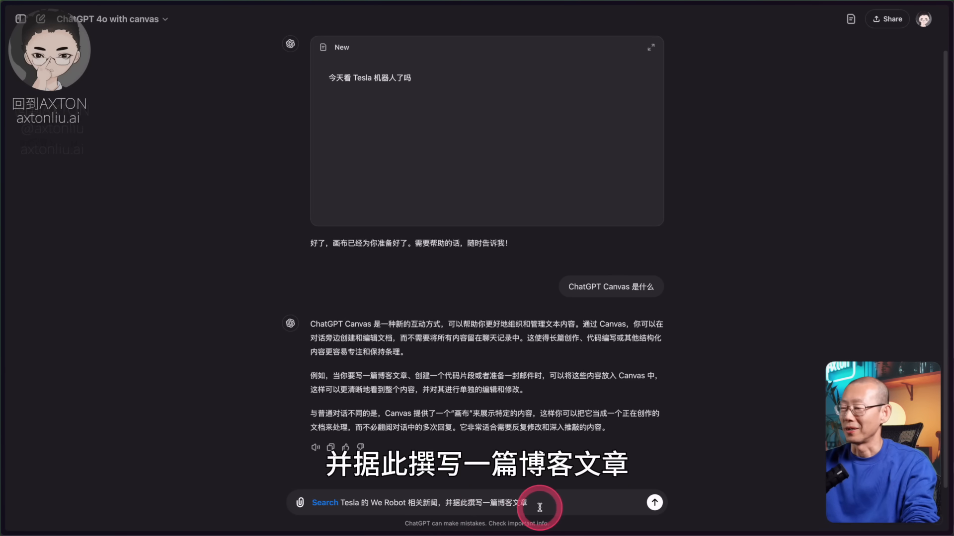
click(654, 503)
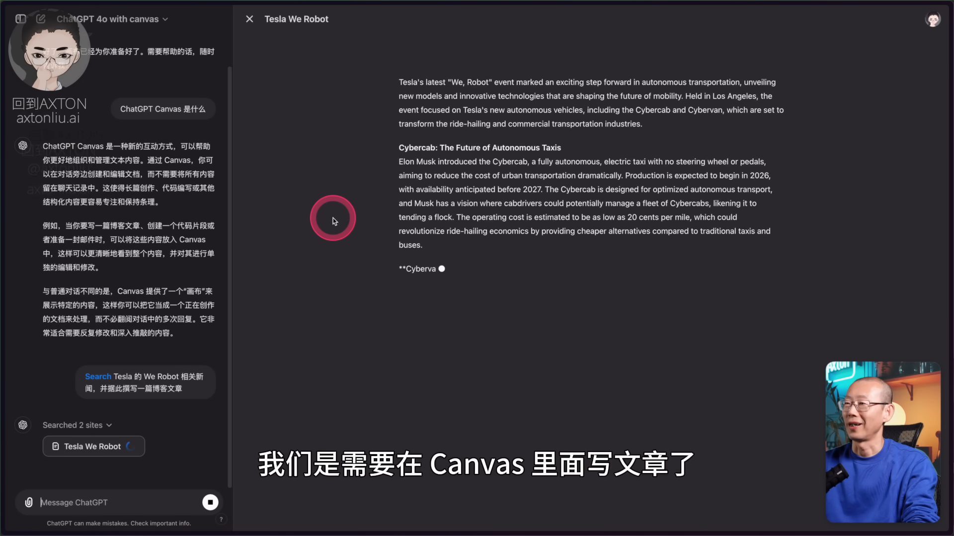
Ask for the Tesla article in Chinese by sending the message "请使用中文输出"
text(请ui使用)
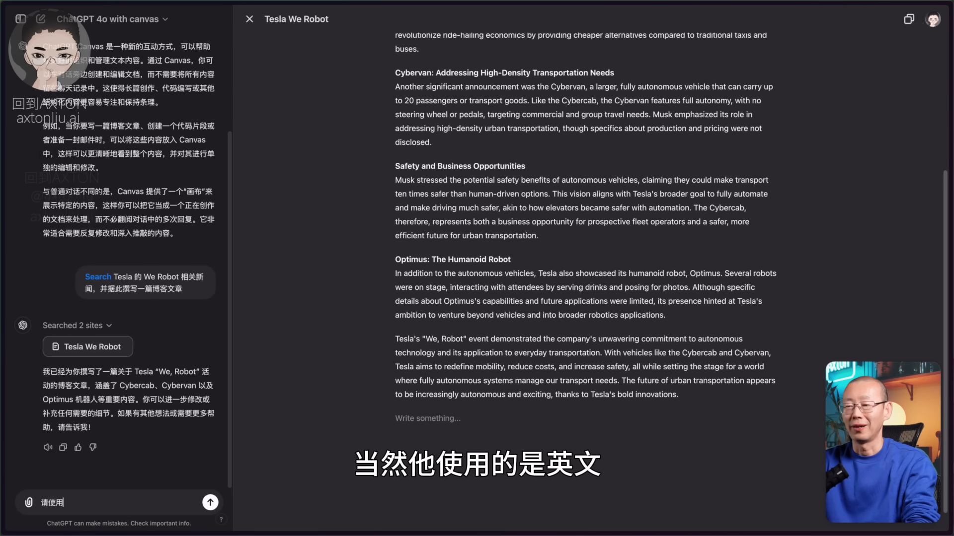
text(vs)
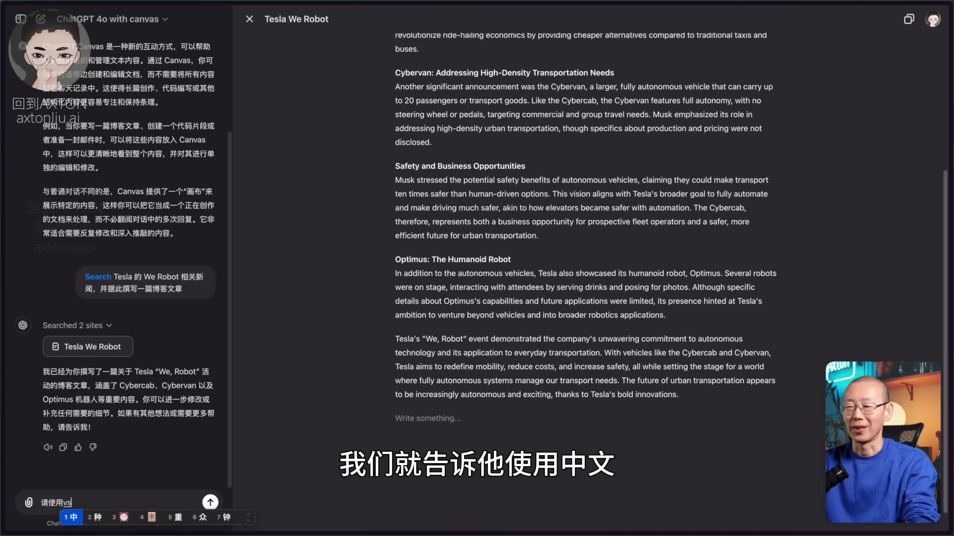
text(中文输出)
key(Return)
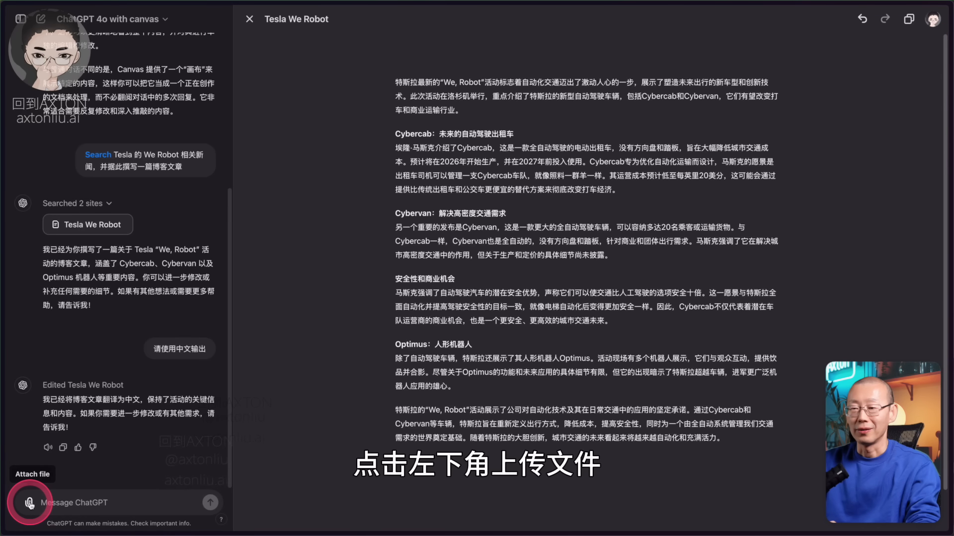
Attach Test Document.md from the computer and send the request "请根据这篇文章撰写一篇讲解 NotebookLM 的博文"
click(29, 504)
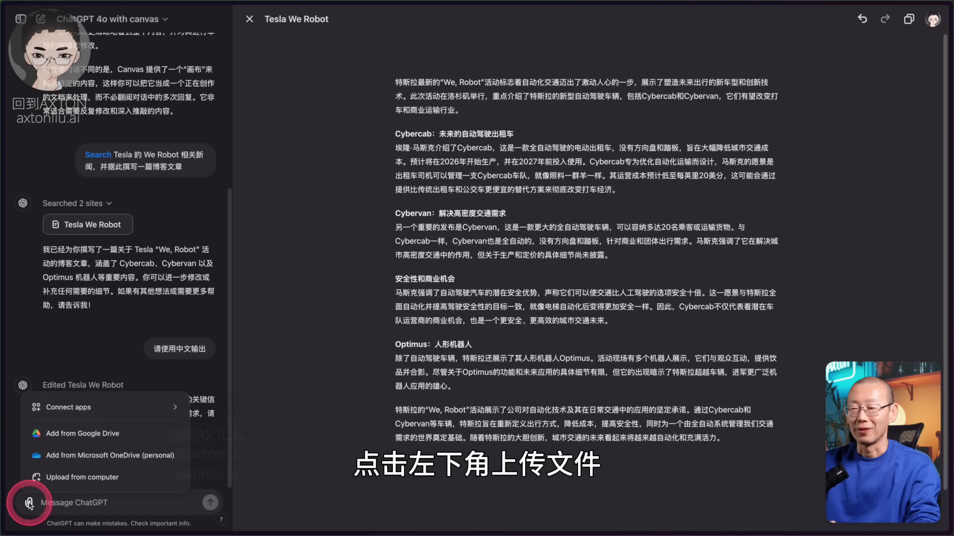
click(130, 480)
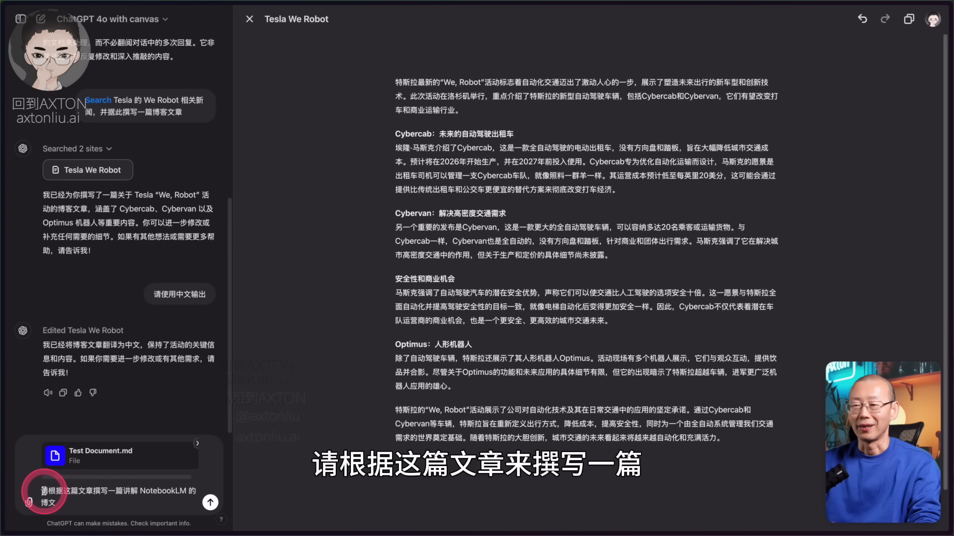
click(77, 496)
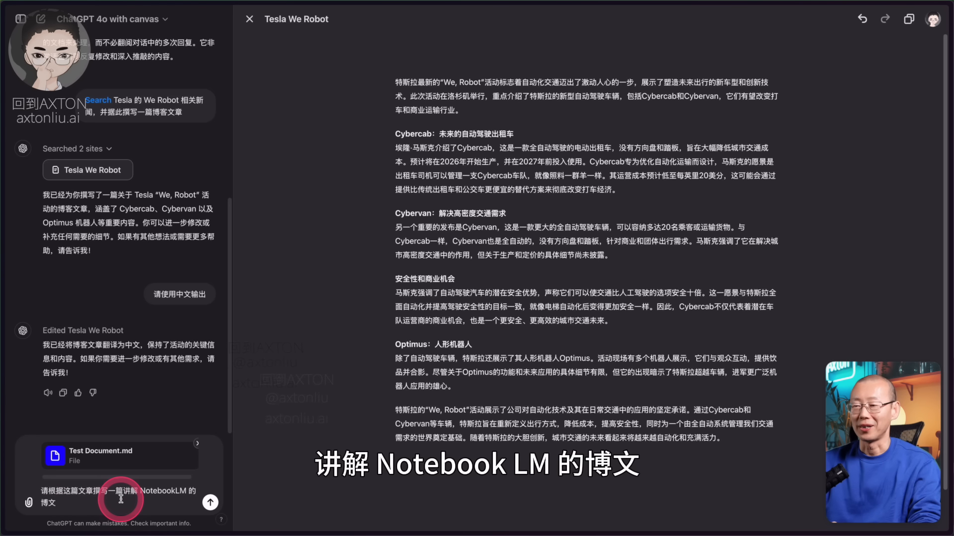
click(149, 506)
click(210, 503)
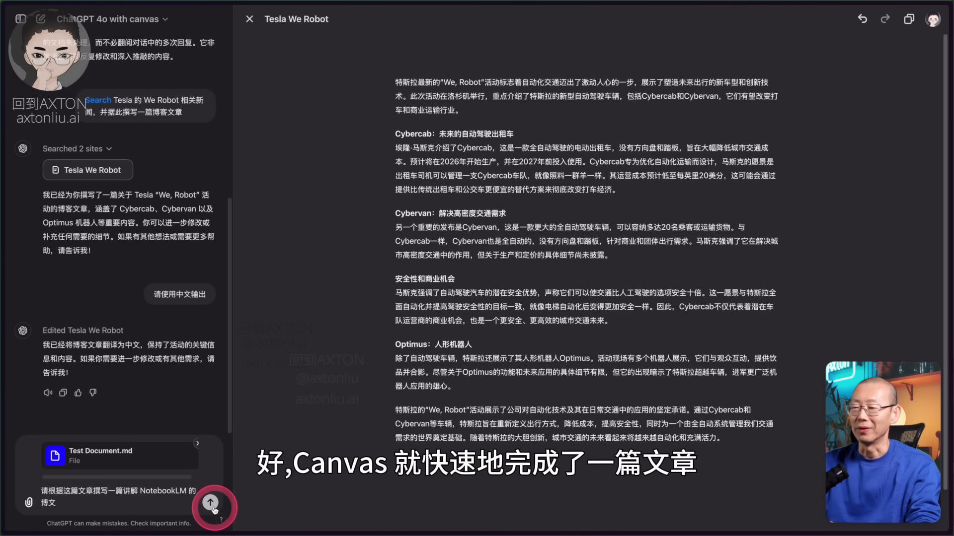
Open the edit-or-explain prompt for the opening paragraph of the NotebookLM article
click(653, 391)
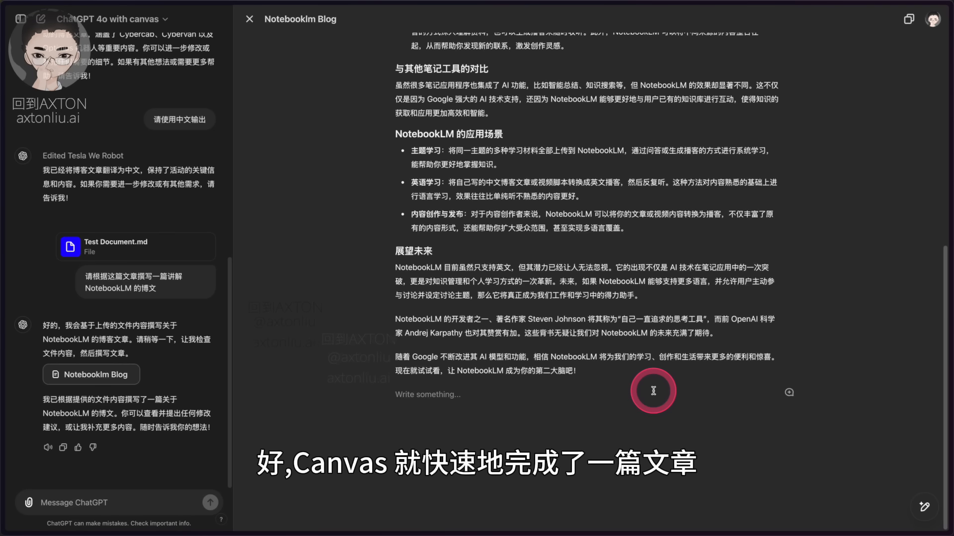
scroll(653, 391, up, 10)
click(548, 125)
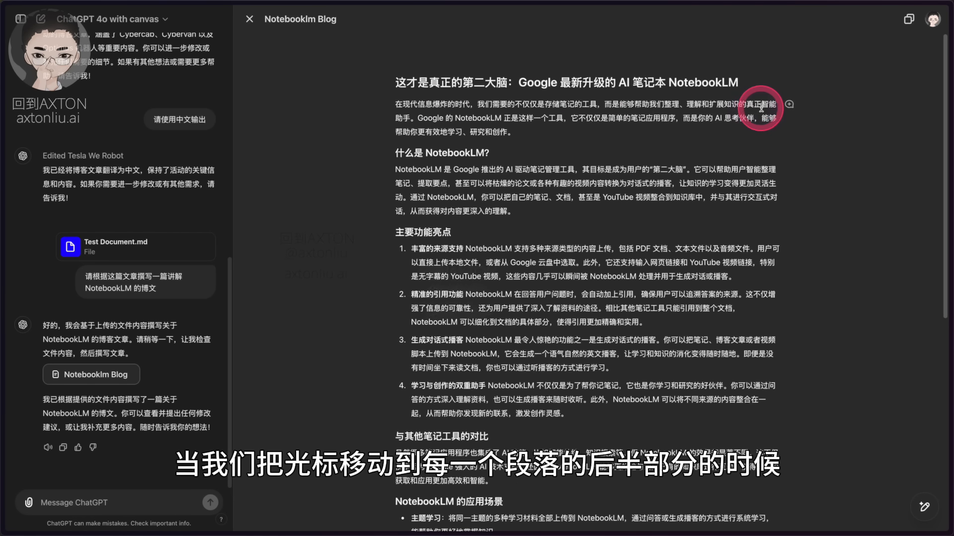
mouse_move(783, 111)
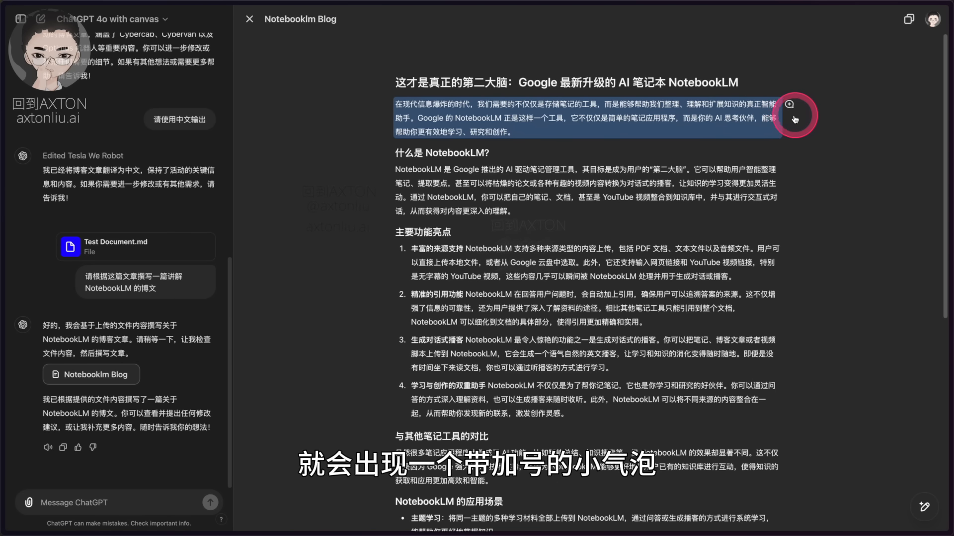
click(789, 104)
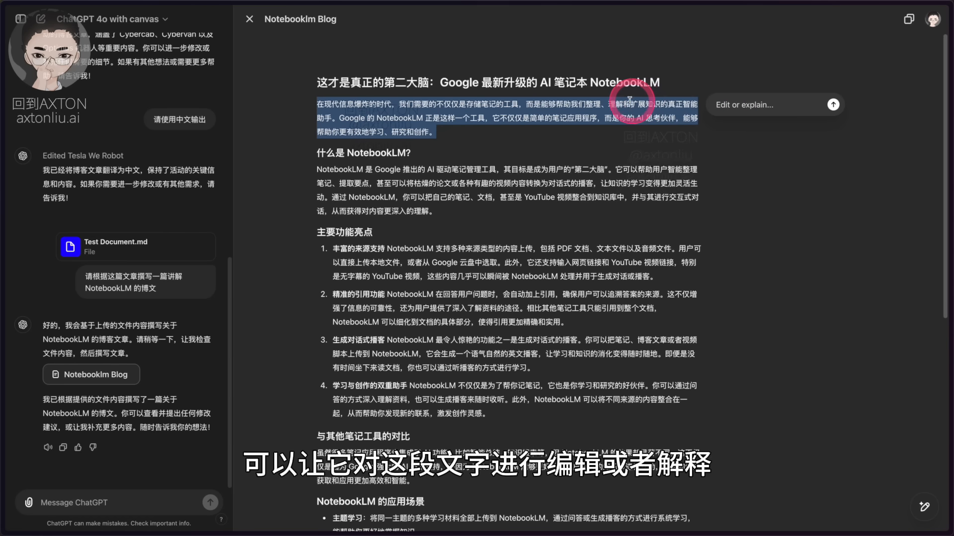
click(724, 108)
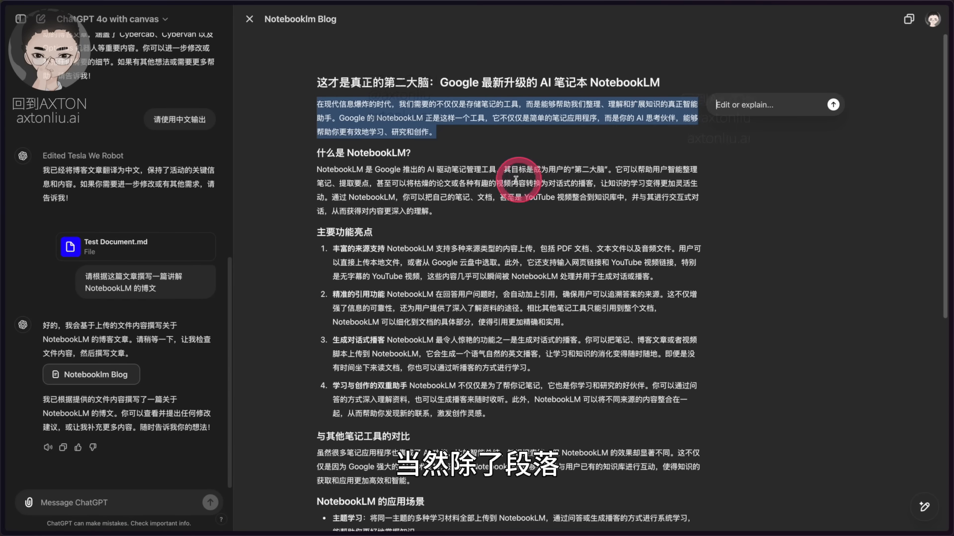
Select the phrase "第二大脑" under "什么是 NotebookLM?" and view its heading and body text style options
click(506, 168)
drag(531, 170, 559, 172)
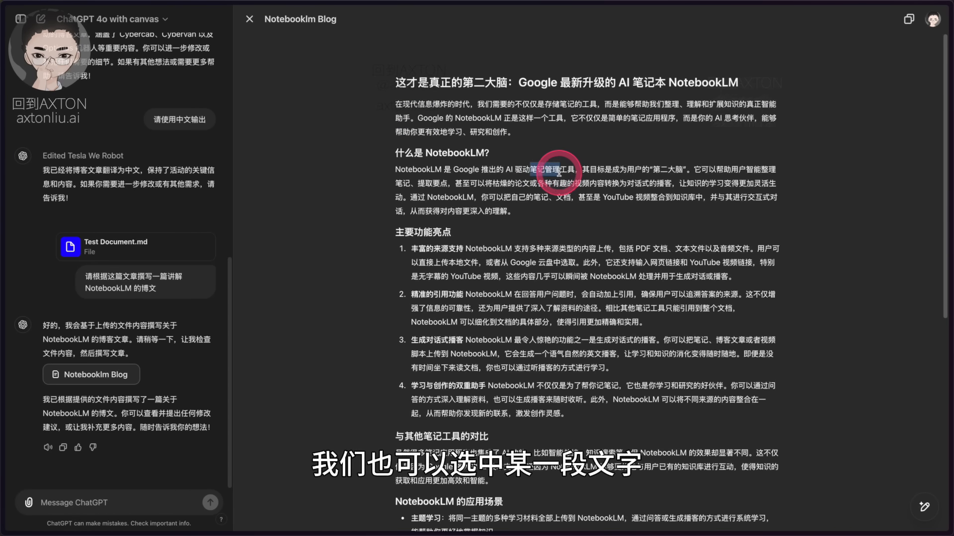
drag(653, 169, 683, 170)
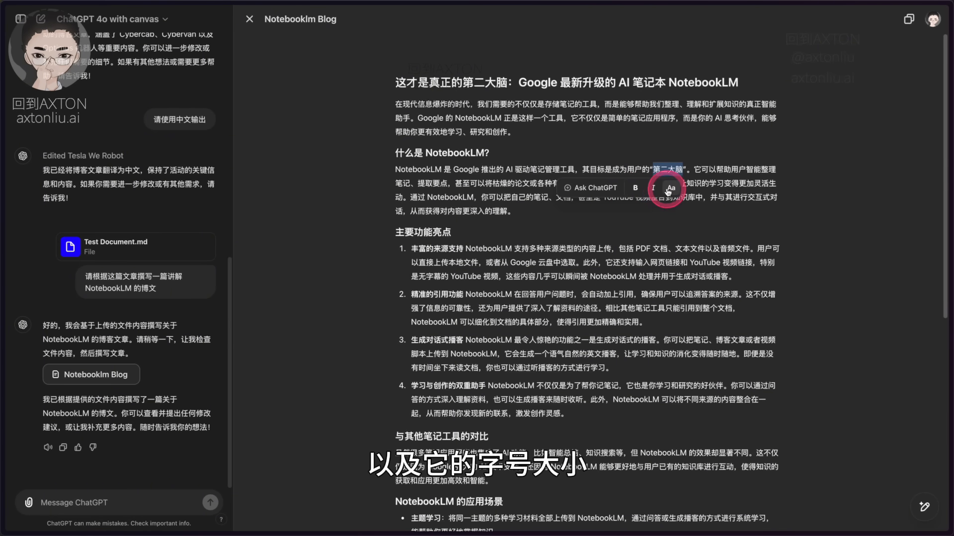
click(669, 189)
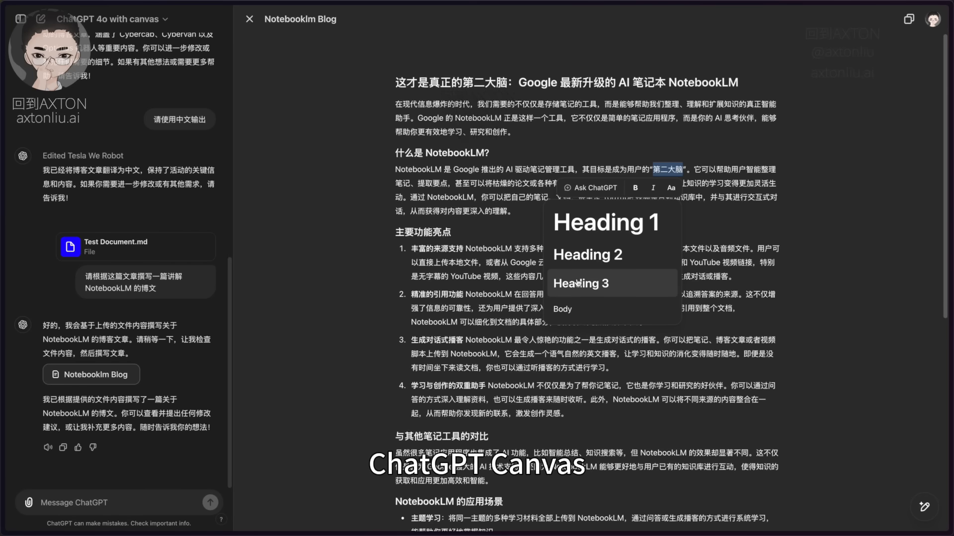
click(487, 236)
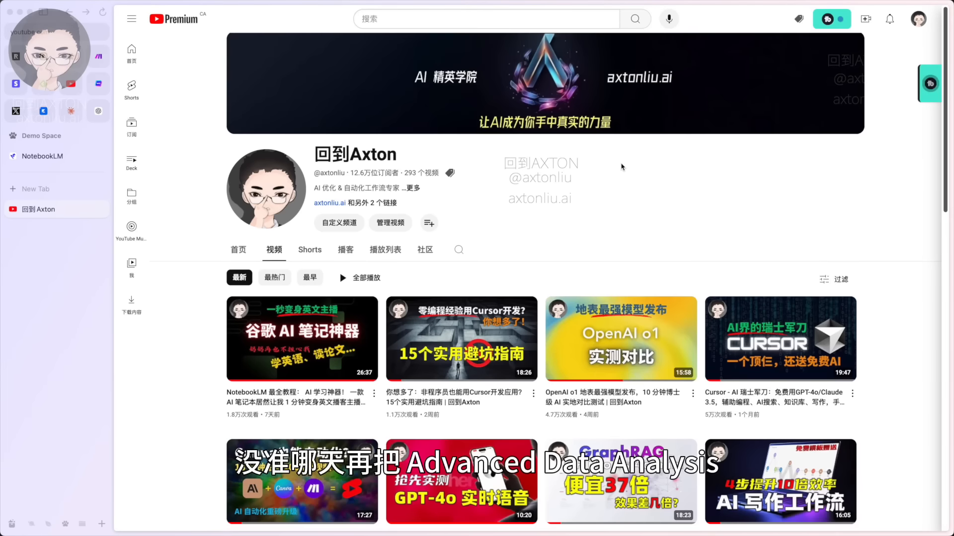
Switch to the YouTube channel page and look through its videos for the GPT-4o data analysis and Excel ones
scroll(622, 168, down, 6)
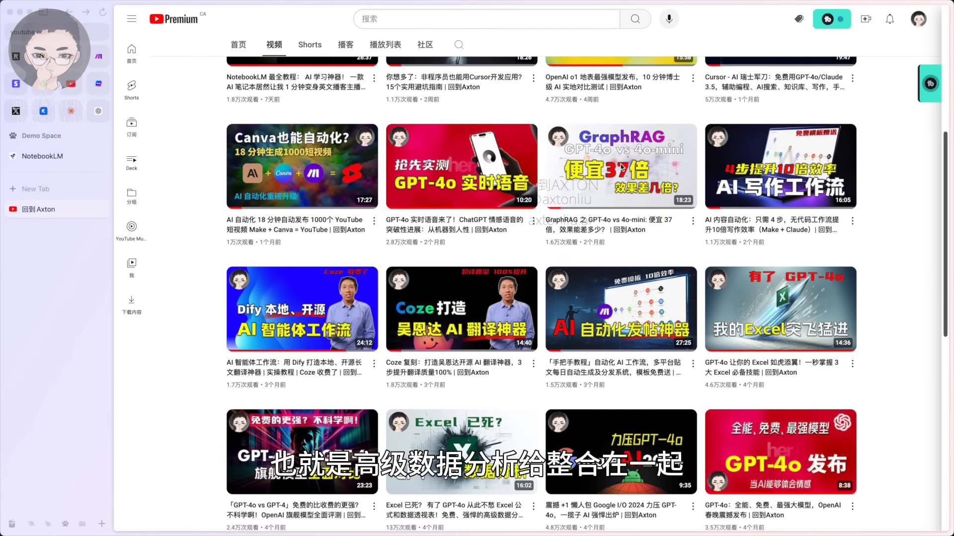
scroll(622, 167, down, 2)
drag(358, 182, 475, 409)
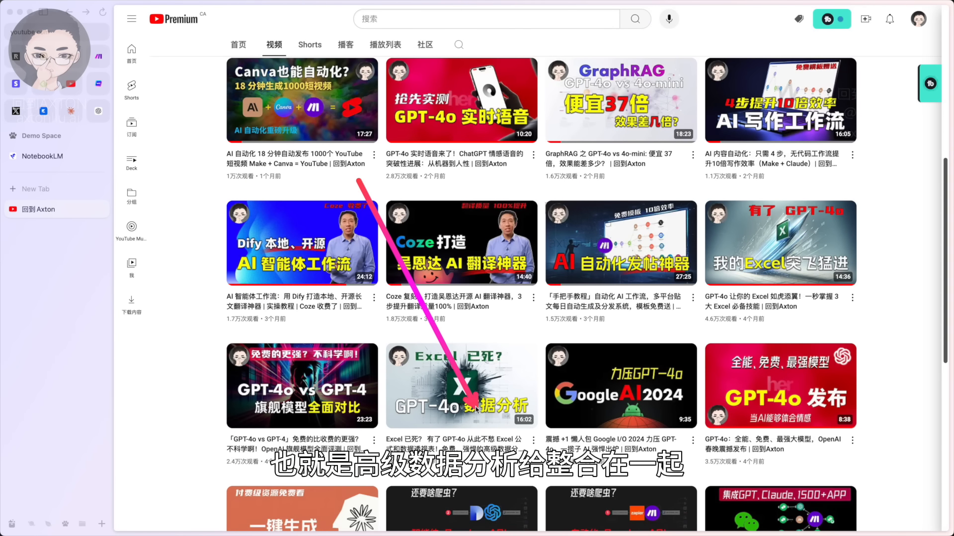
drag(518, 384, 787, 283)
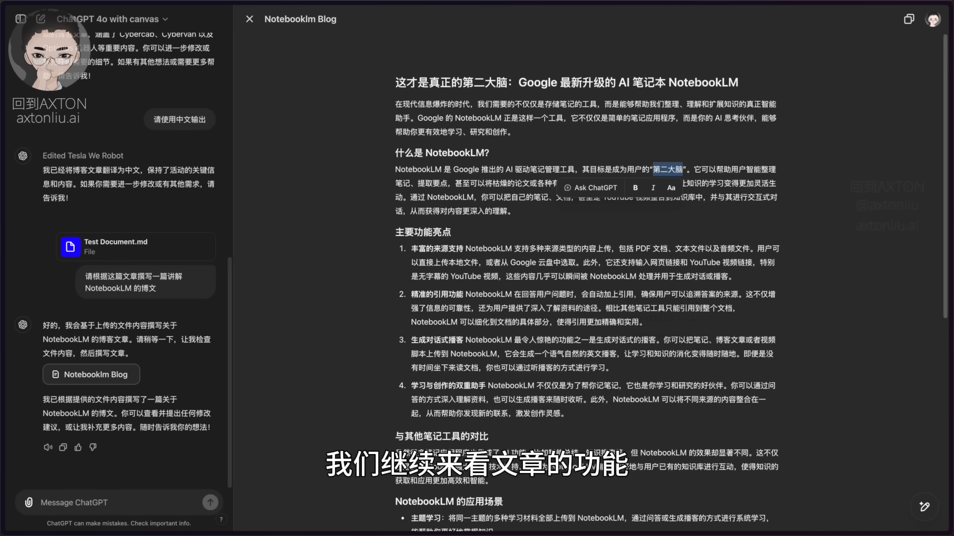
Return to the NotebookLM article in ChatGPT and run Suggest edits on it
click(855, 168)
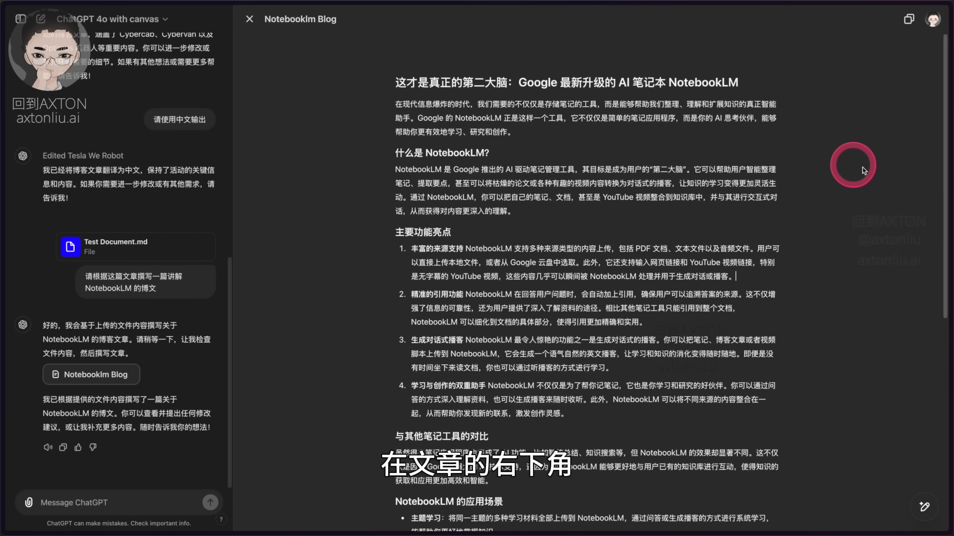
mouse_move(924, 512)
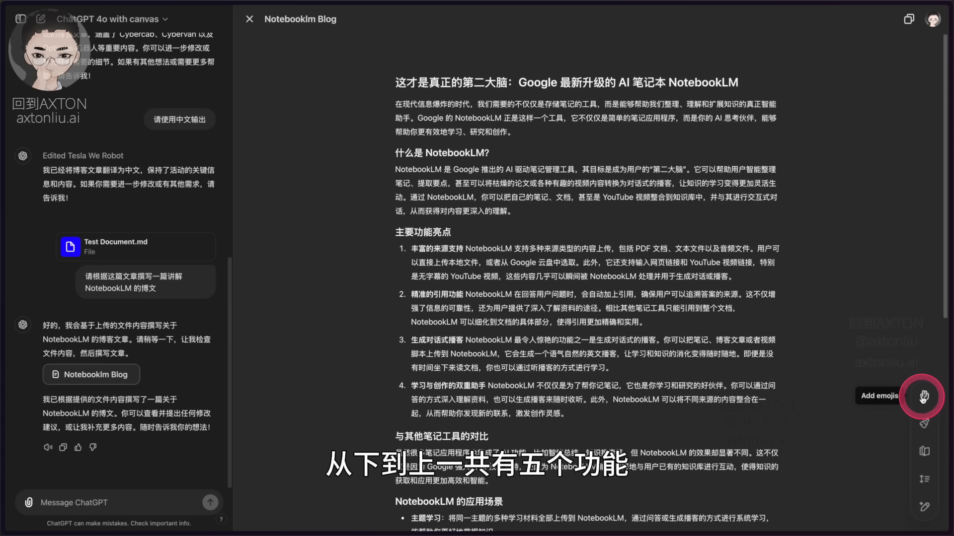
click(924, 512)
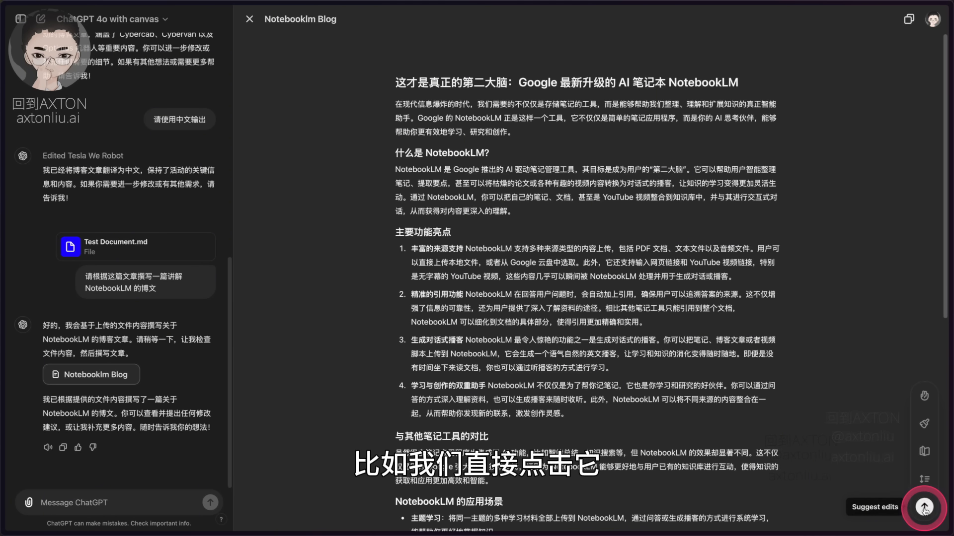
click(925, 507)
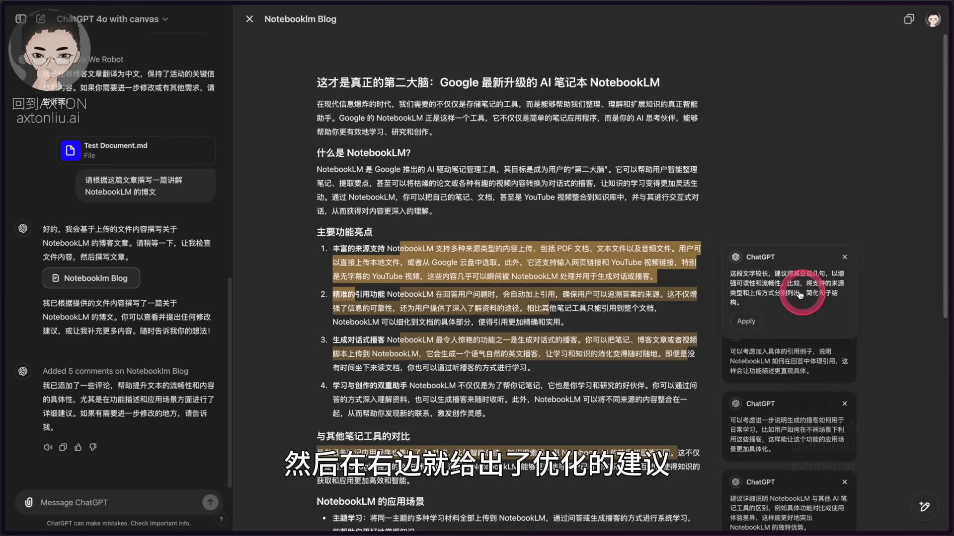
Apply the suggestion to split the long "丰富的来源支持" passage into several sentences
mouse_move(797, 332)
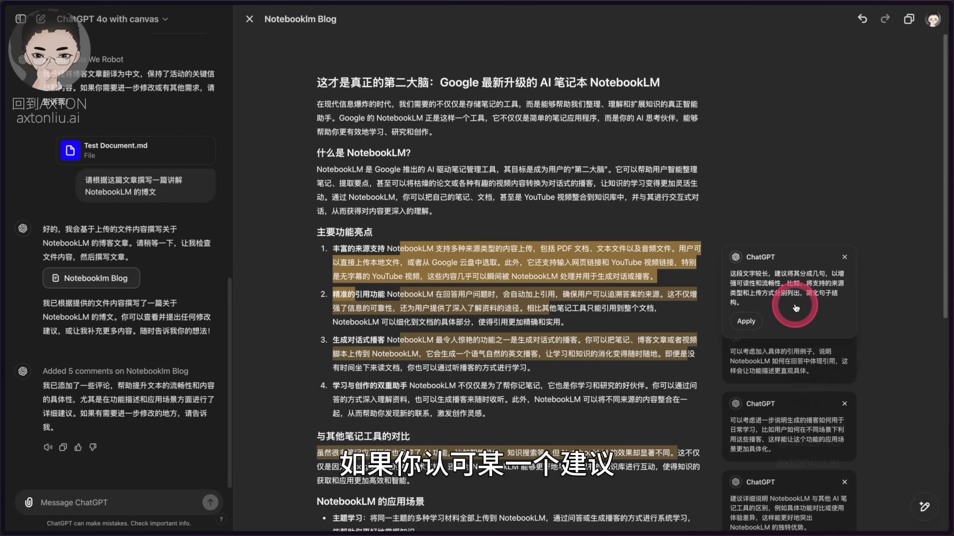
mouse_move(775, 298)
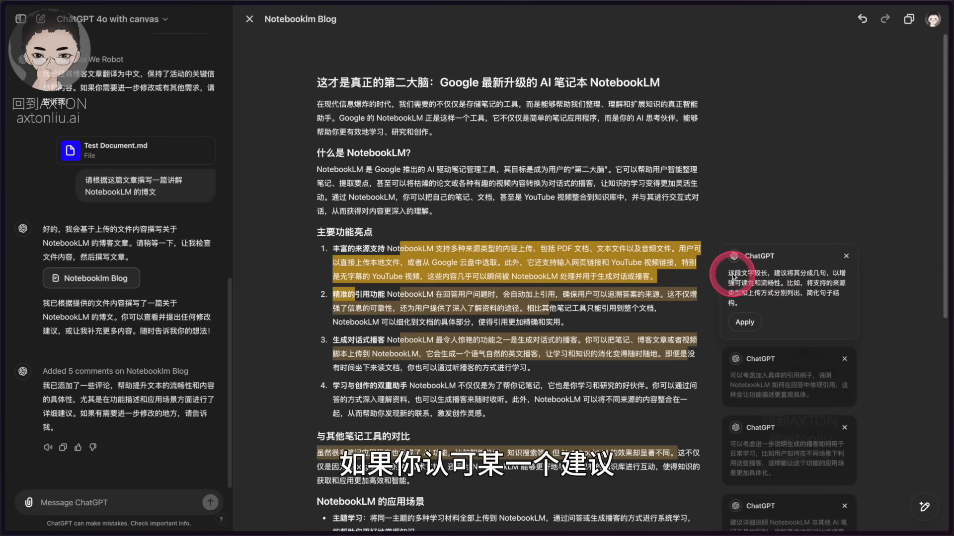
click(745, 323)
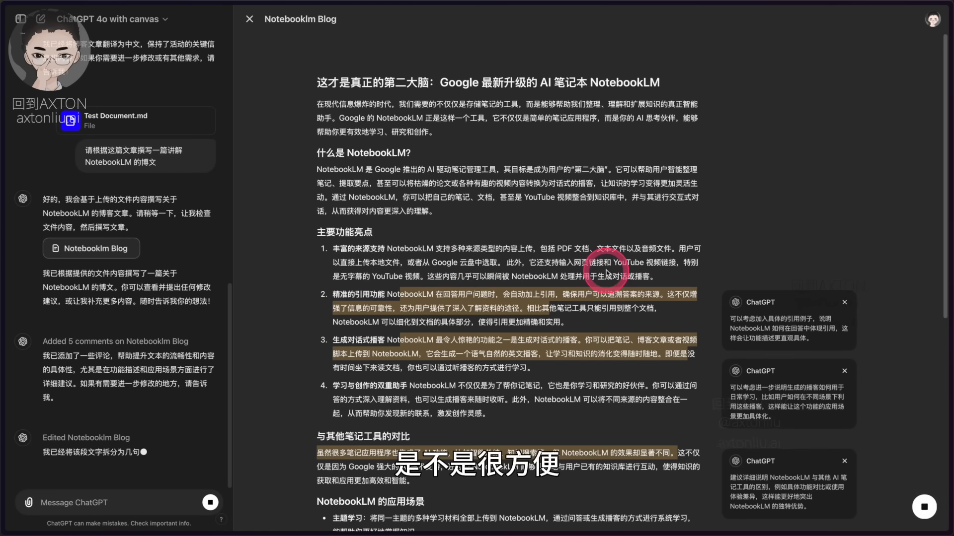
Lengthen the NotebookLM article to the longest length setting and look over the expanded text
mouse_move(924, 506)
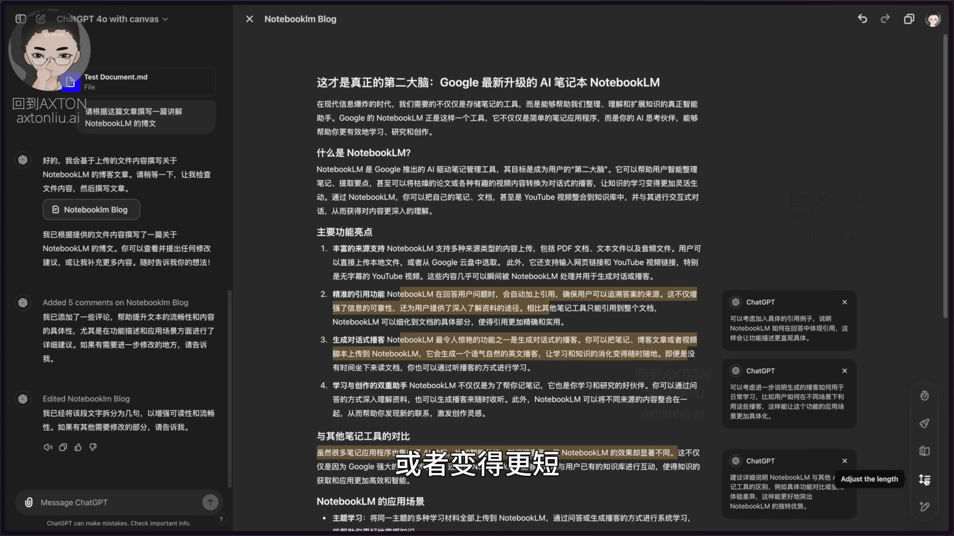
click(579, 228)
scroll(578, 228, down, 10)
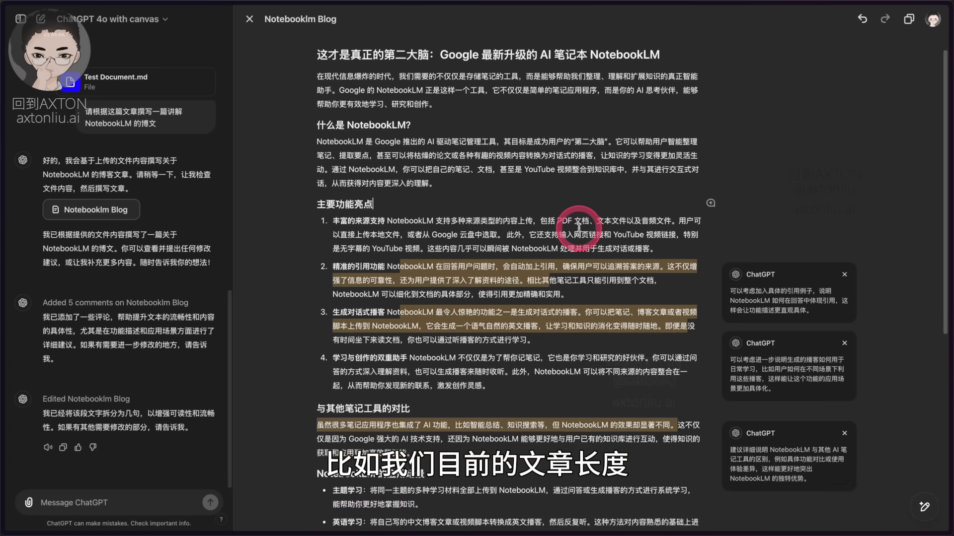
scroll(579, 228, up, 10)
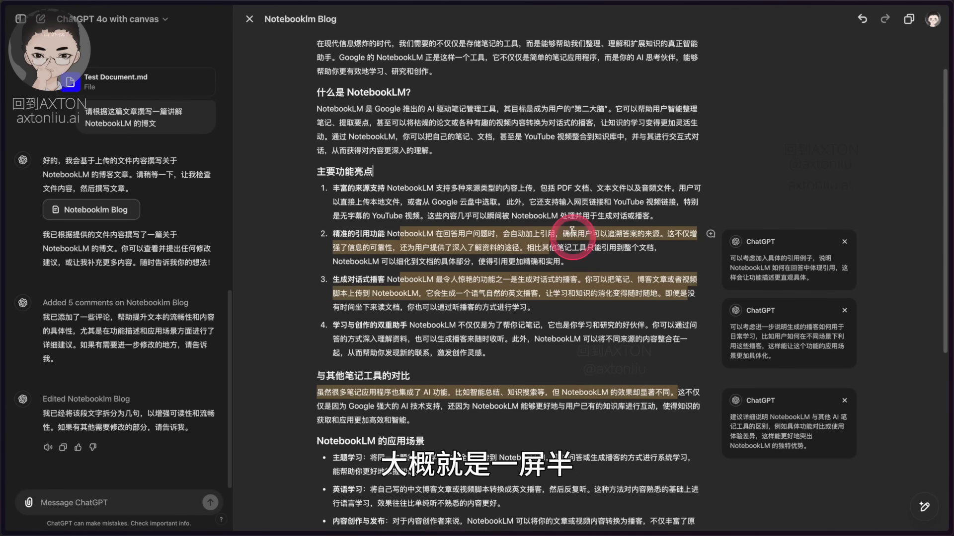
scroll(596, 226, down, 10)
scroll(602, 224, up, 10)
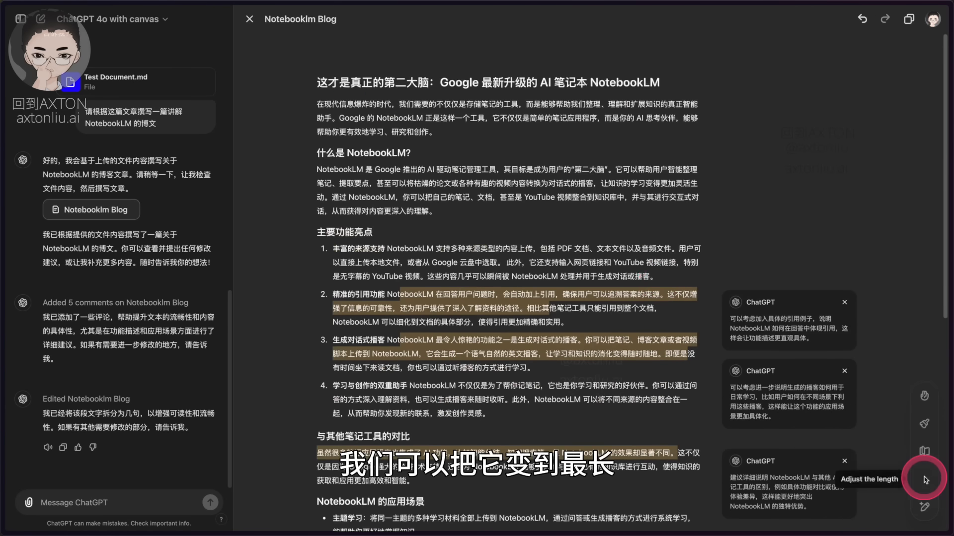
click(925, 478)
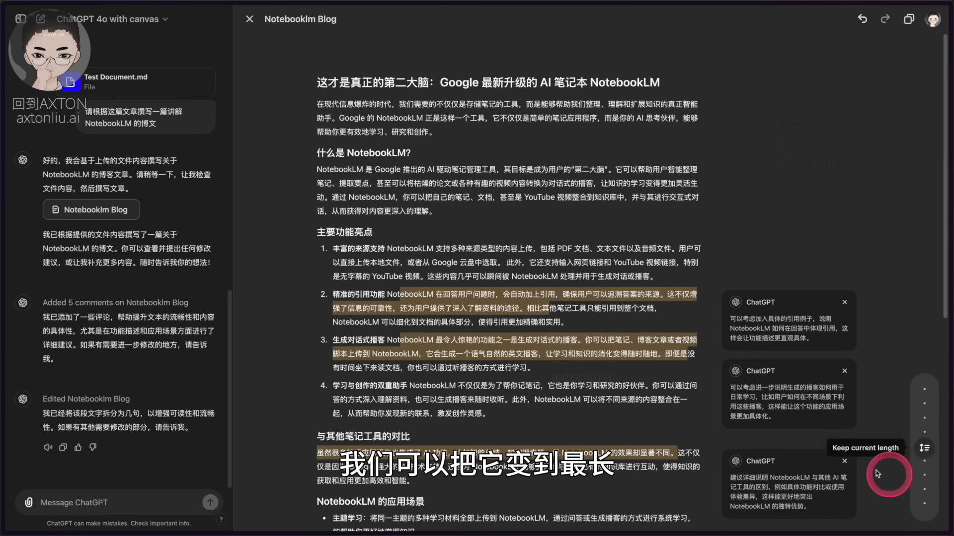
drag(925, 442, 925, 389)
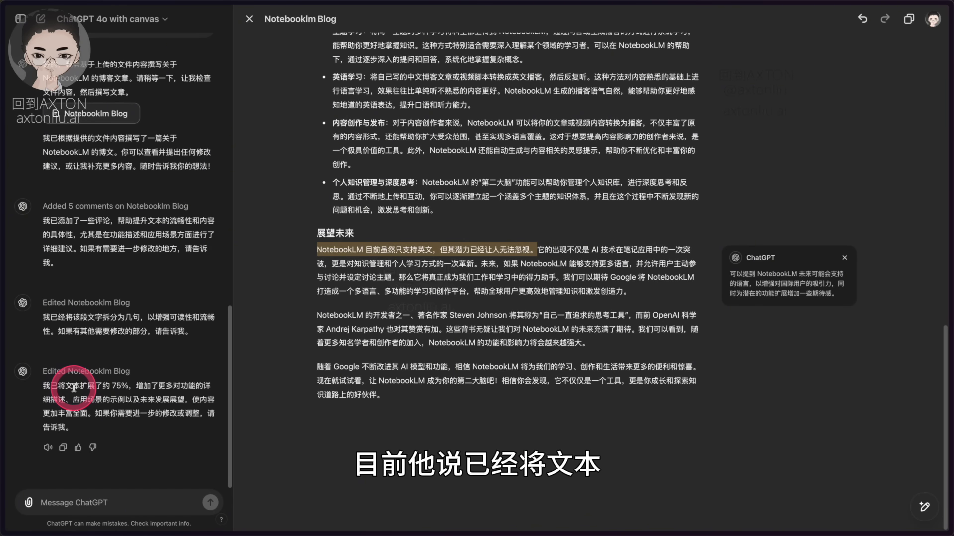
scroll(568, 386, up, 15)
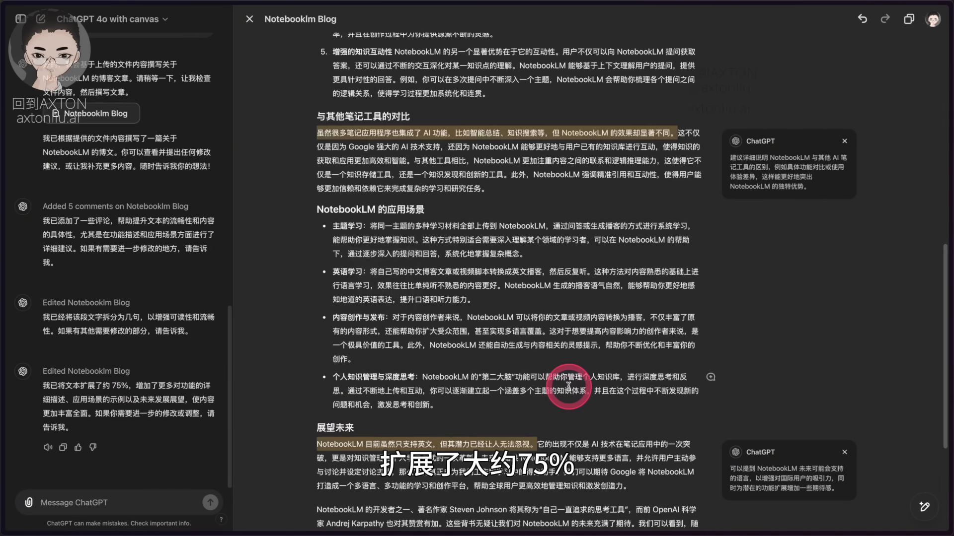
Raise the article's reading level to Graduate School and apply the change
mouse_move(924, 506)
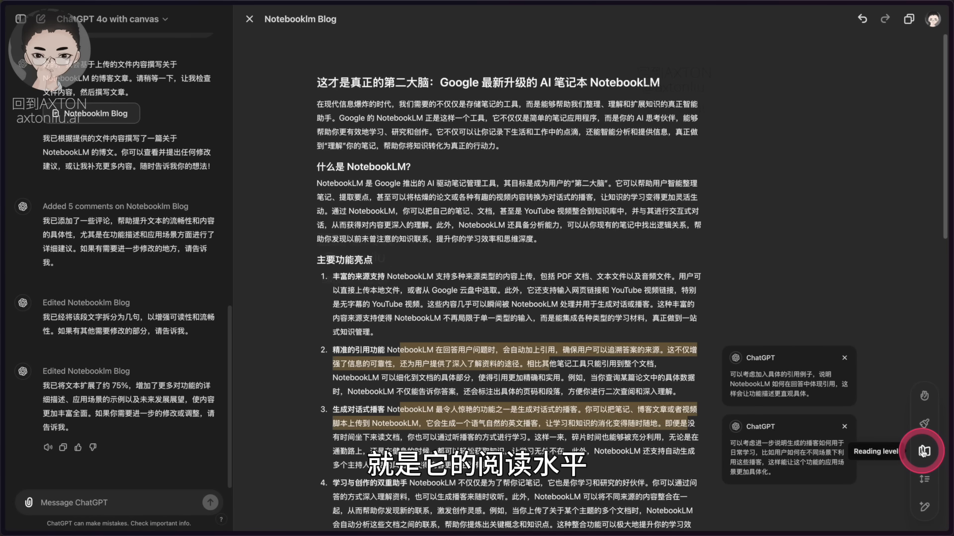
click(924, 451)
drag(924, 451, 926, 388)
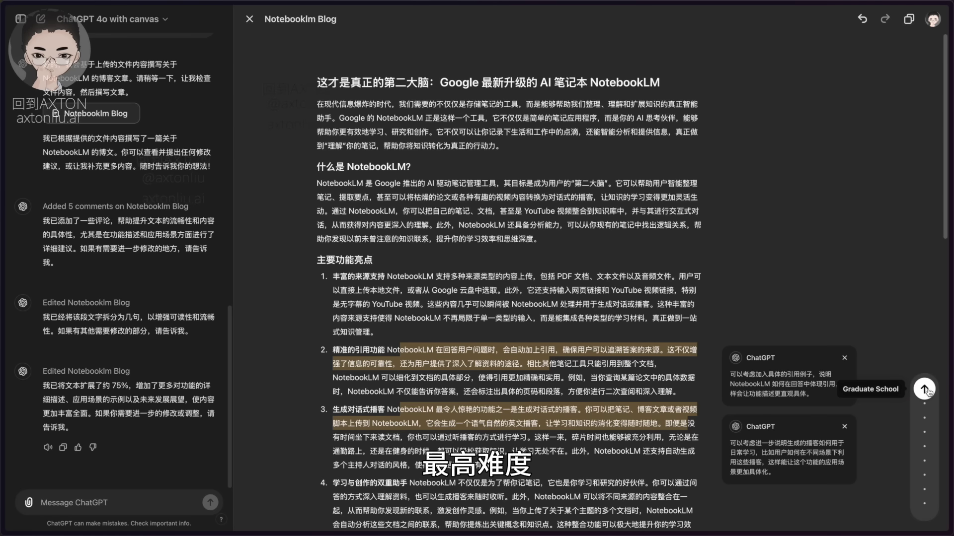
click(920, 390)
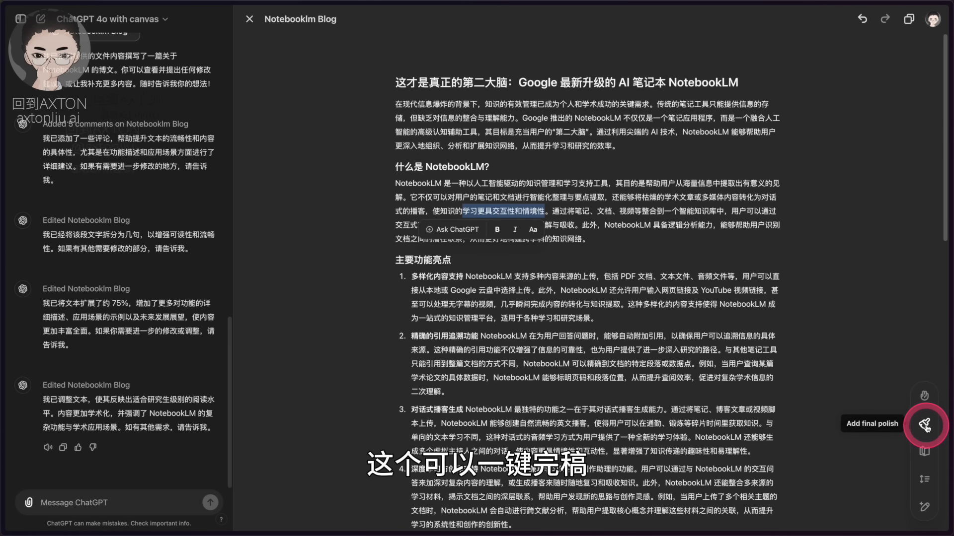
Add the final polish to the whole NotebookLM article and look through the revised text
click(925, 426)
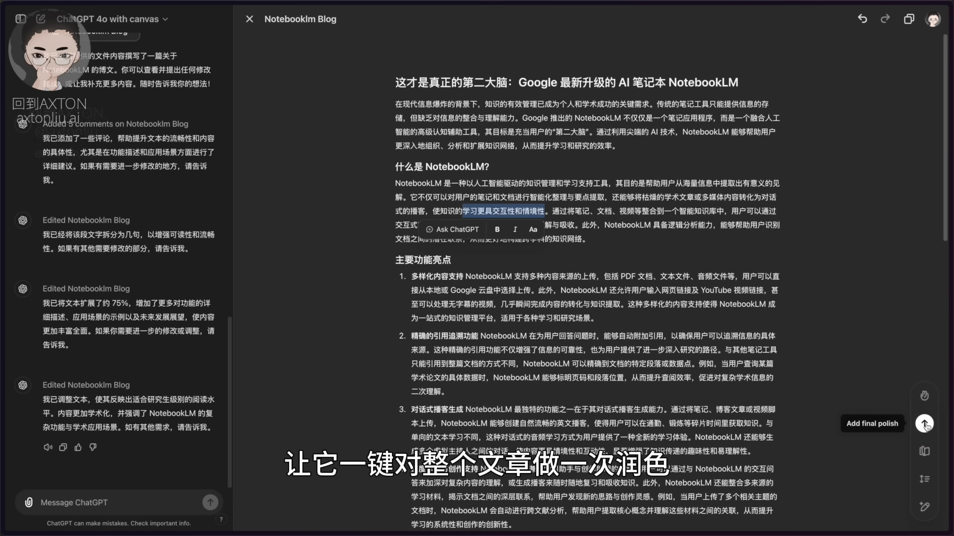
click(925, 424)
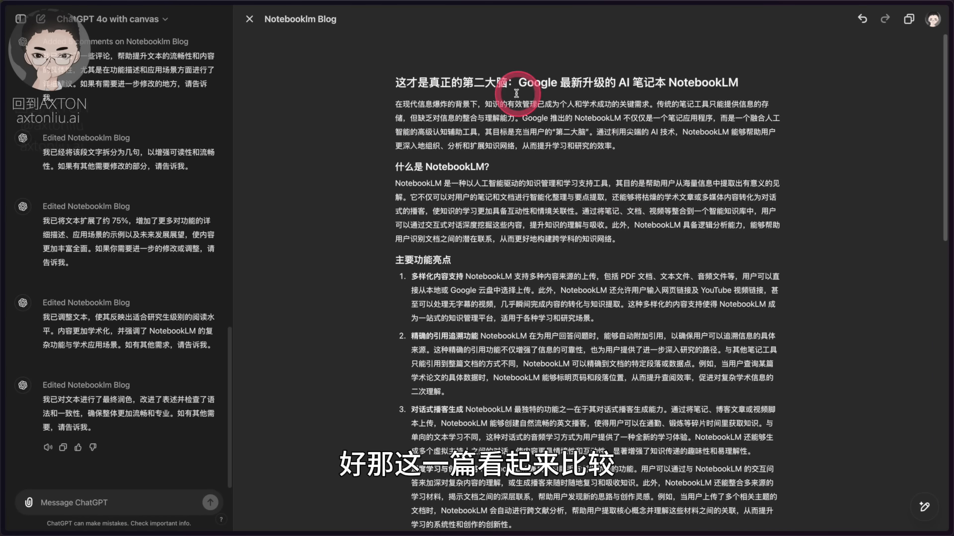
scroll(520, 109, down, 12)
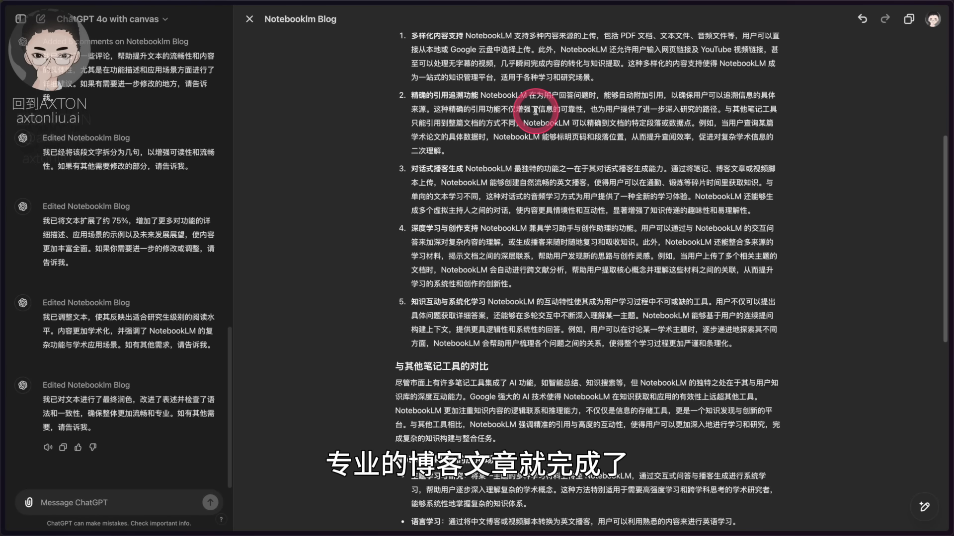
scroll(535, 110, up, 12)
Replace words with emojis throughout the article, and select the paragraph under "什么是 NotebookLM?" to show how a partial edit is targeted
mouse_move(929, 501)
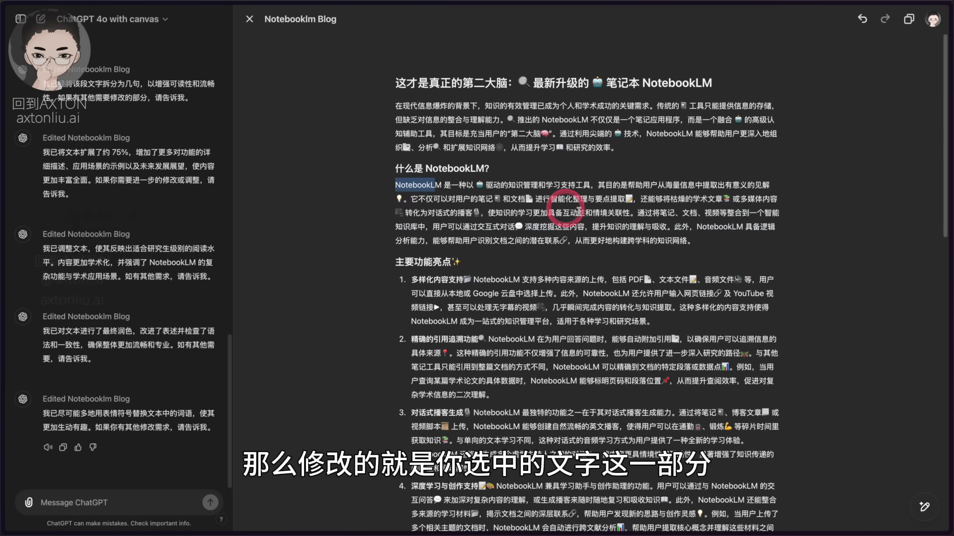
drag(396, 184, 657, 241)
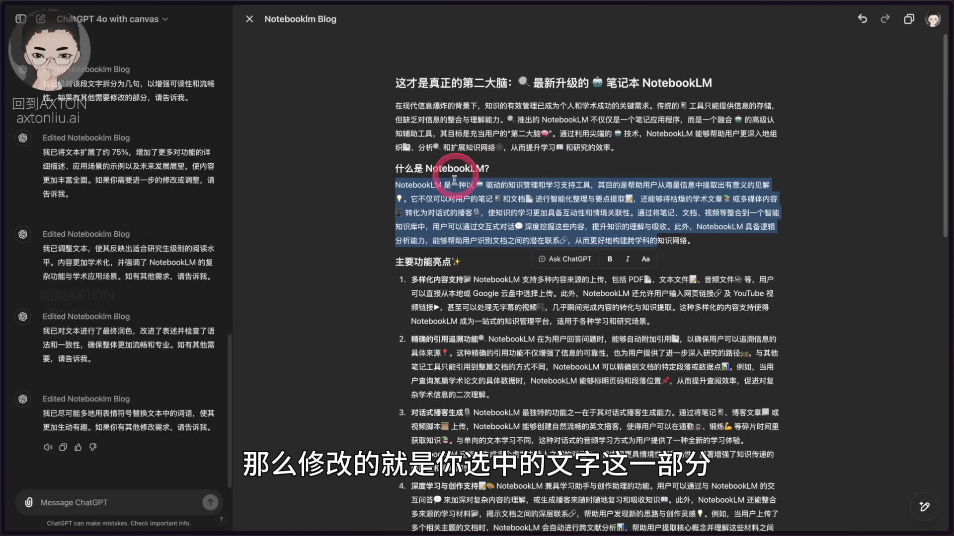
click(499, 202)
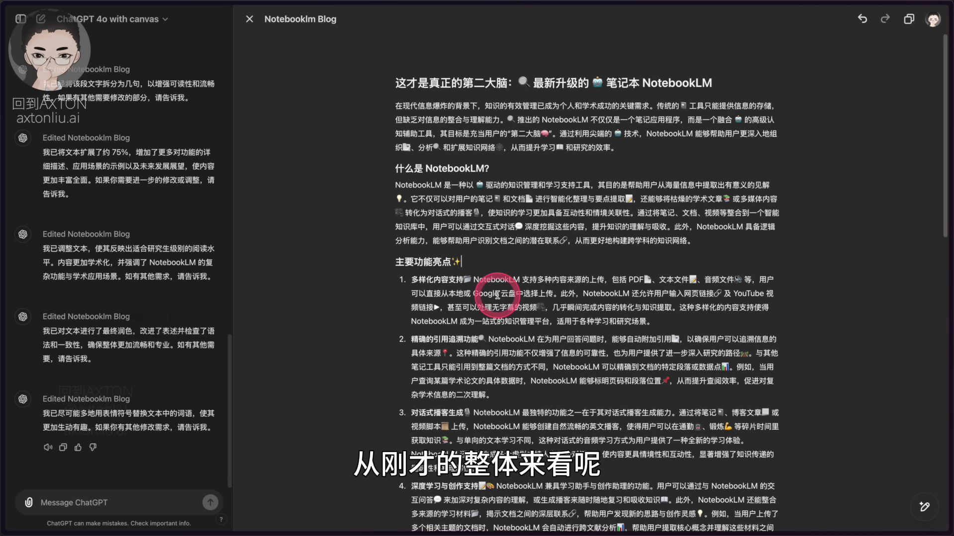
Look at the length adjustment settings down to the shortest end without applying one
mouse_move(914, 508)
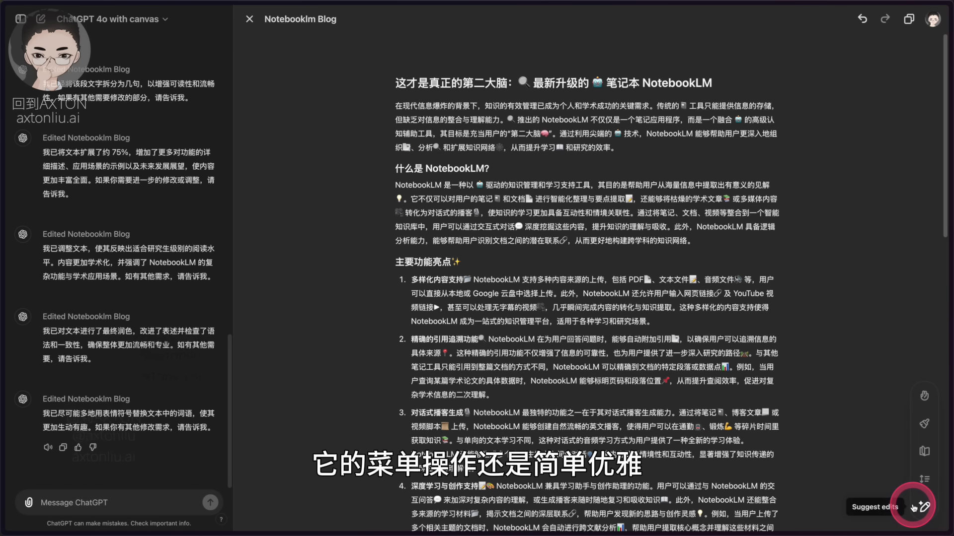
click(924, 480)
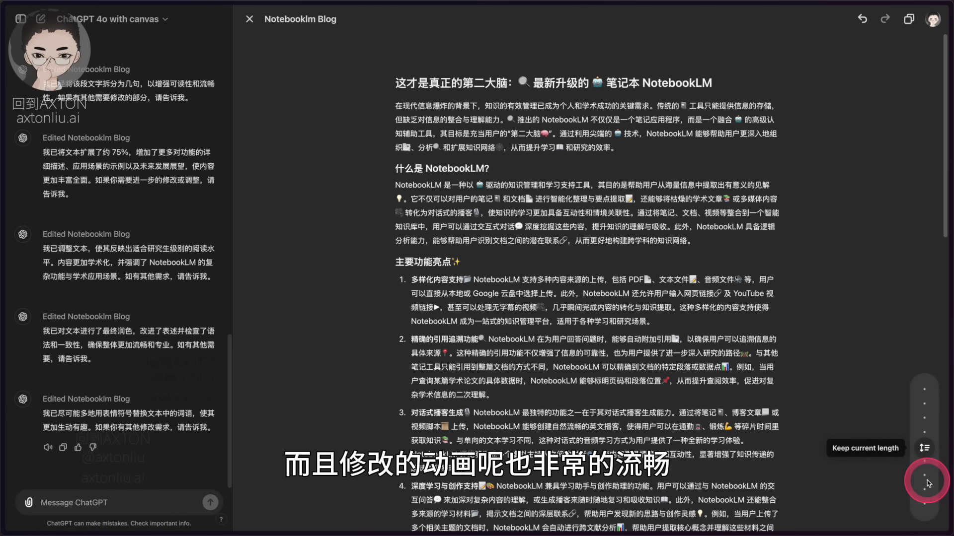
drag(923, 450, 929, 519)
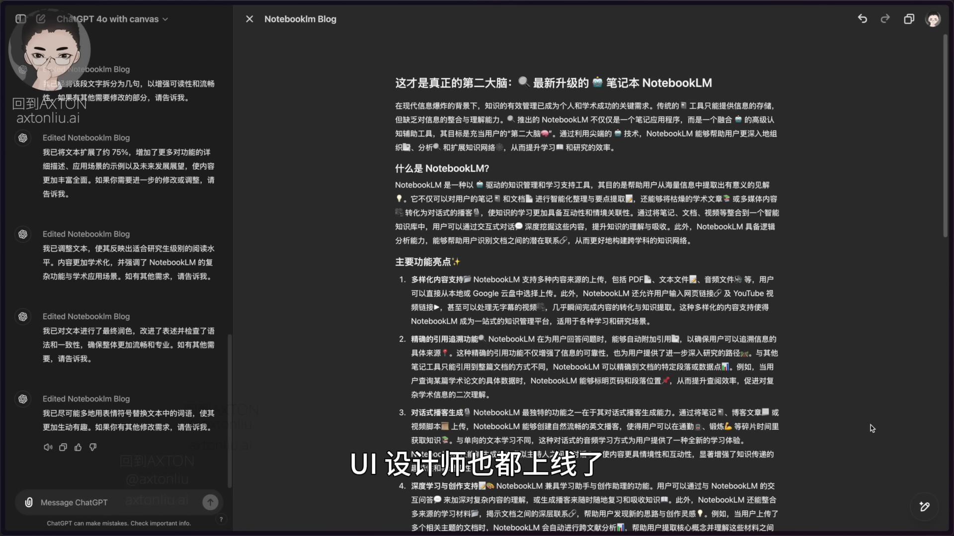
click(916, 507)
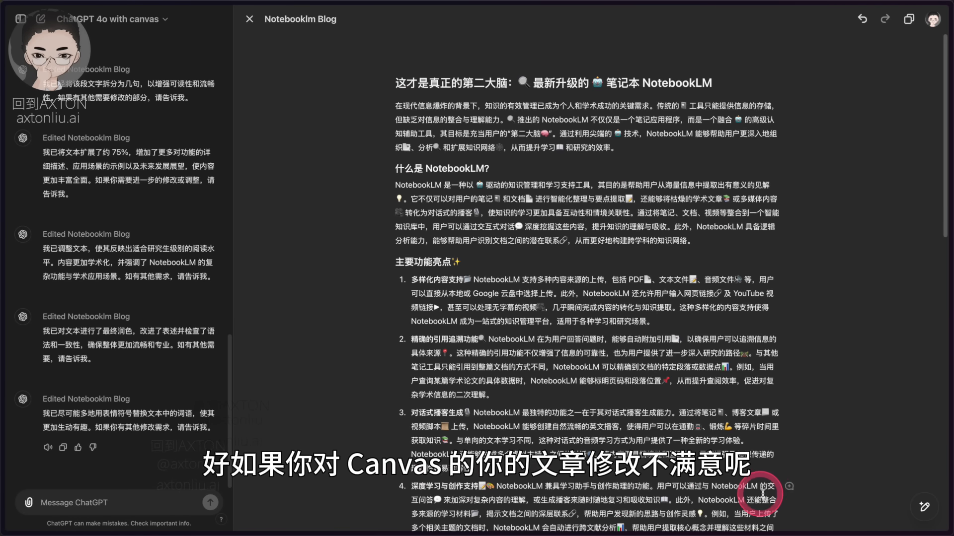
Restore the article's previous version, the one without emojis, and read it through
click(863, 20)
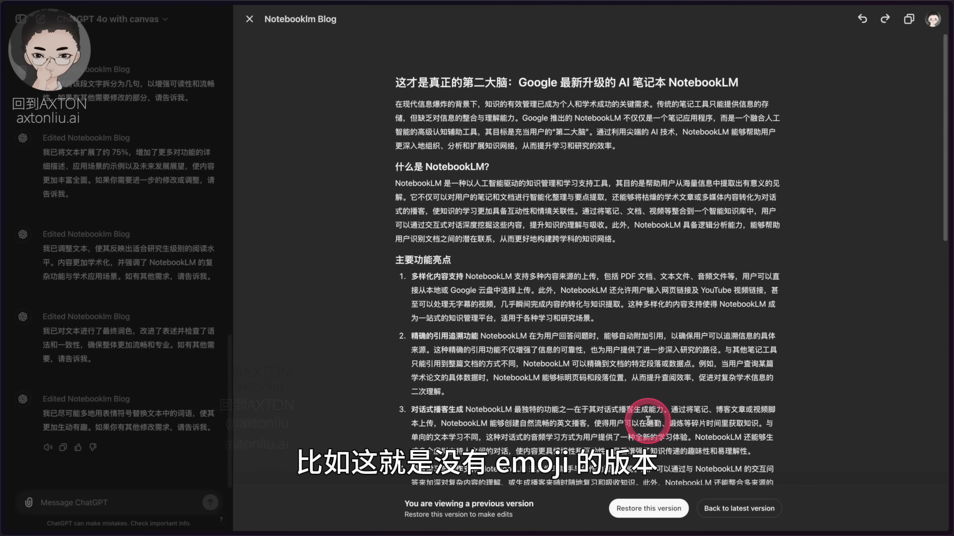
click(648, 512)
scroll(702, 284, down, 3)
scroll(702, 284, down, 15)
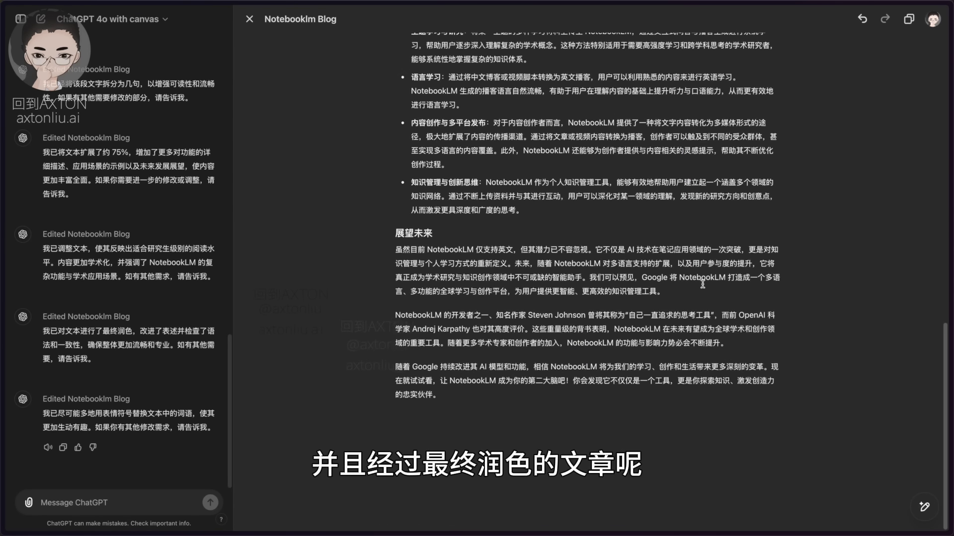
scroll(703, 284, up, 20)
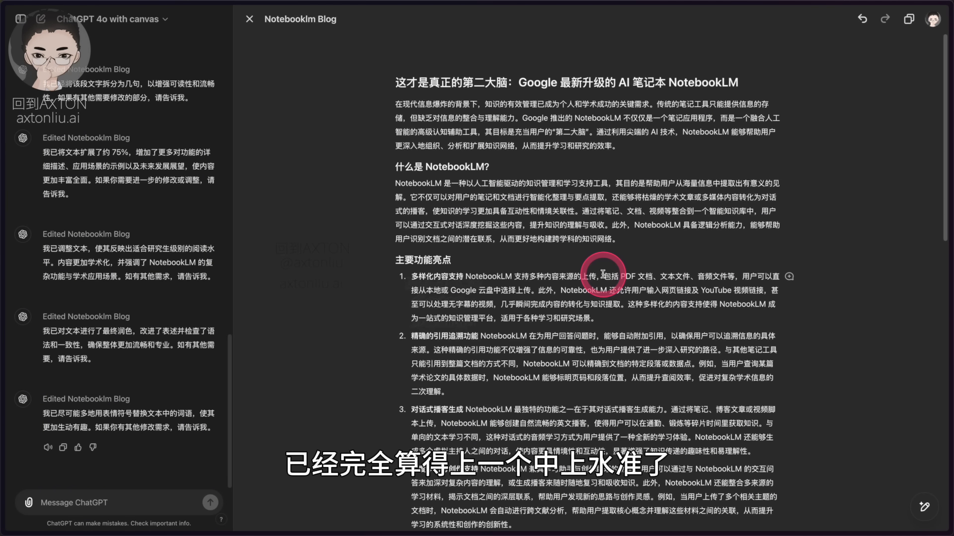
scroll(603, 274, down, 10)
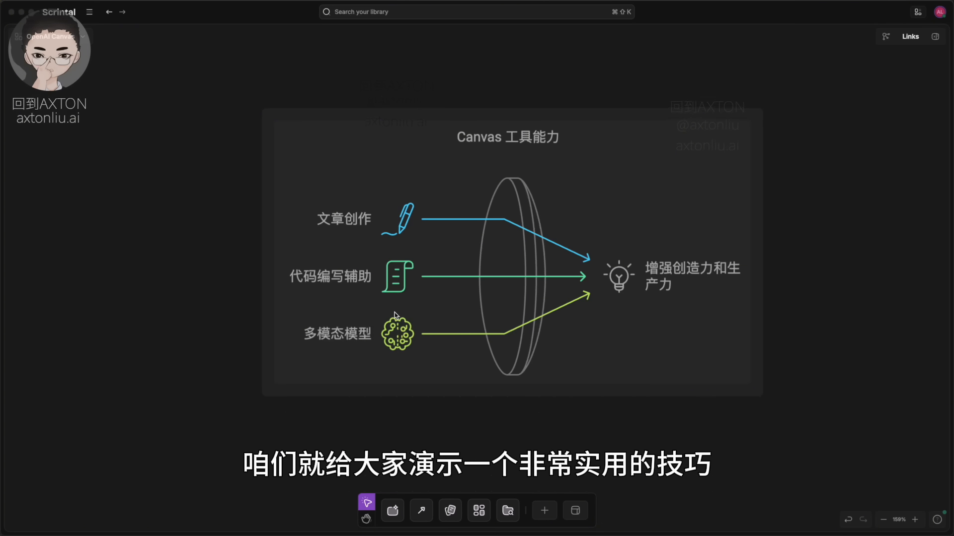
Switch to the Scrintal board, shrink the PwC 2024 AI Jobs Barometer image slightly and reposition it
scroll(412, 278, down, 3)
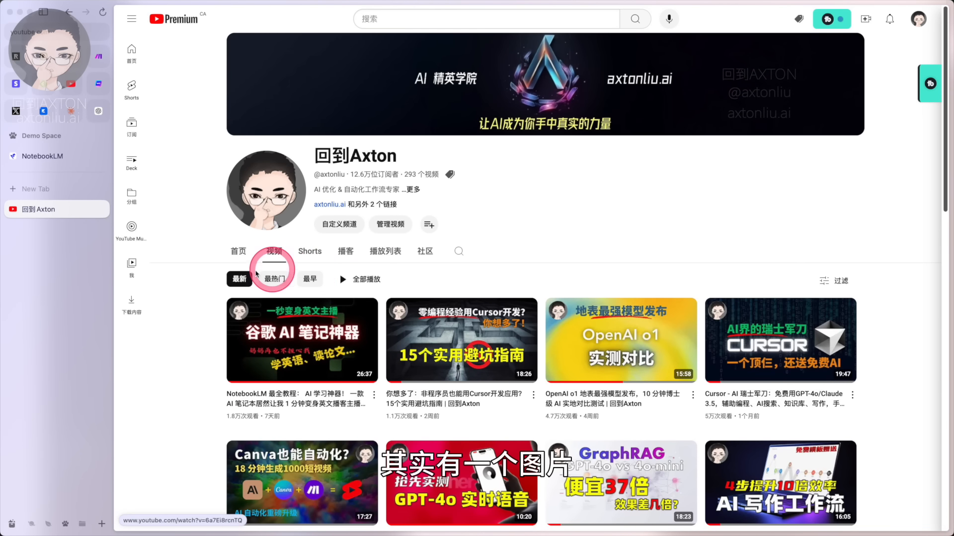
mouse_move(348, 304)
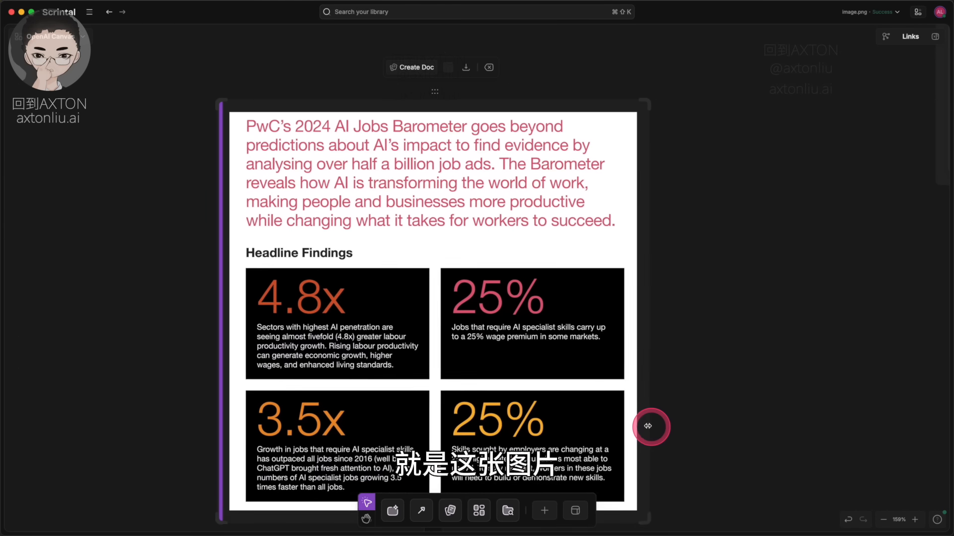
drag(647, 426, 611, 420)
drag(511, 343, 520, 310)
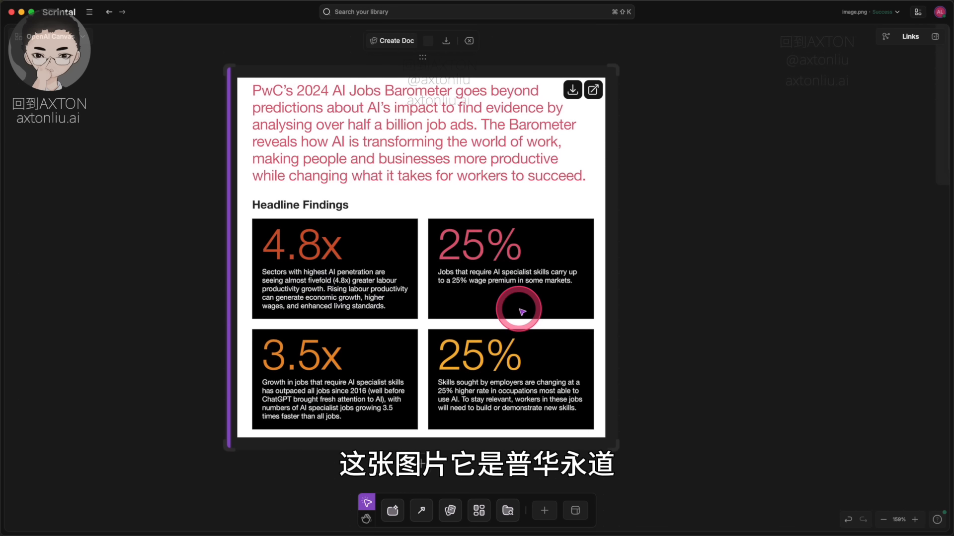